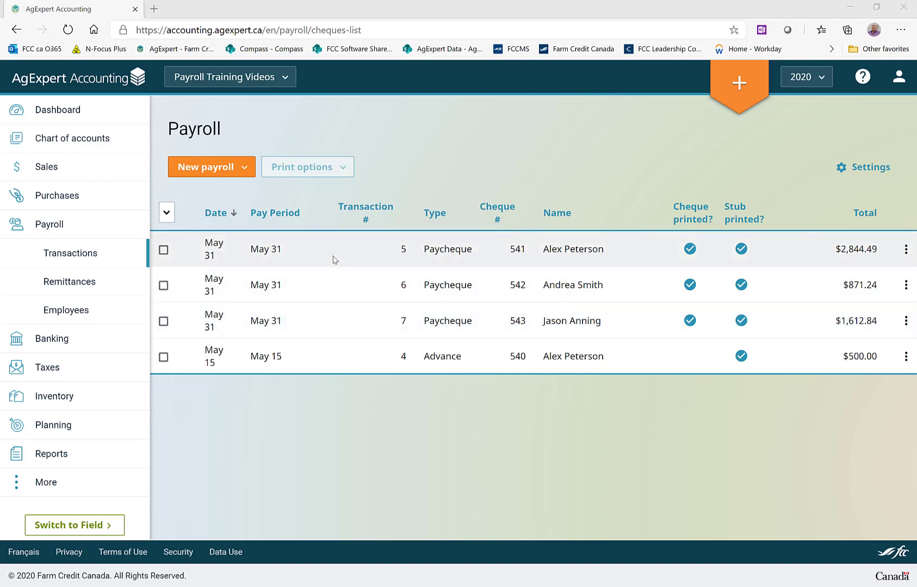
Open Payroll remittances and review the WCB supplier and expense account settings without changing them
left_click(107, 283)
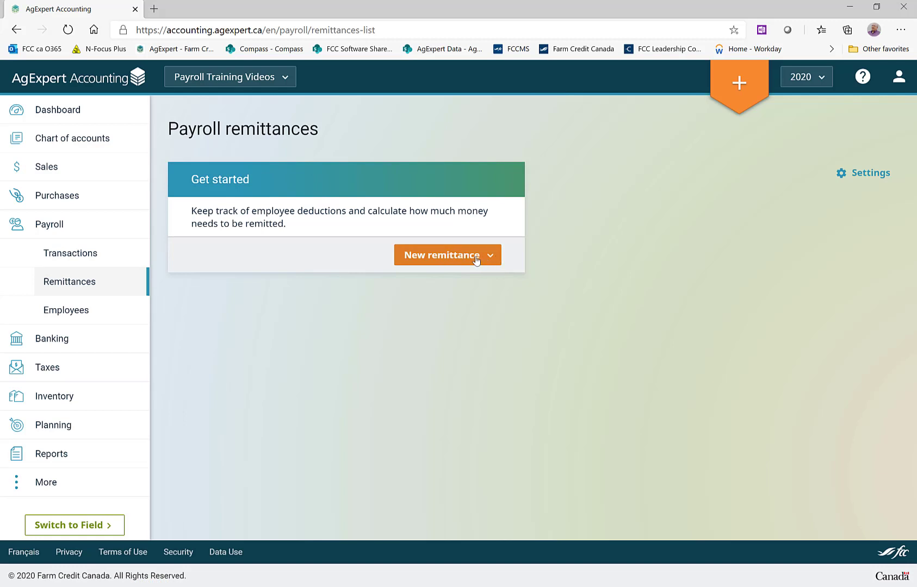
left_click(844, 175)
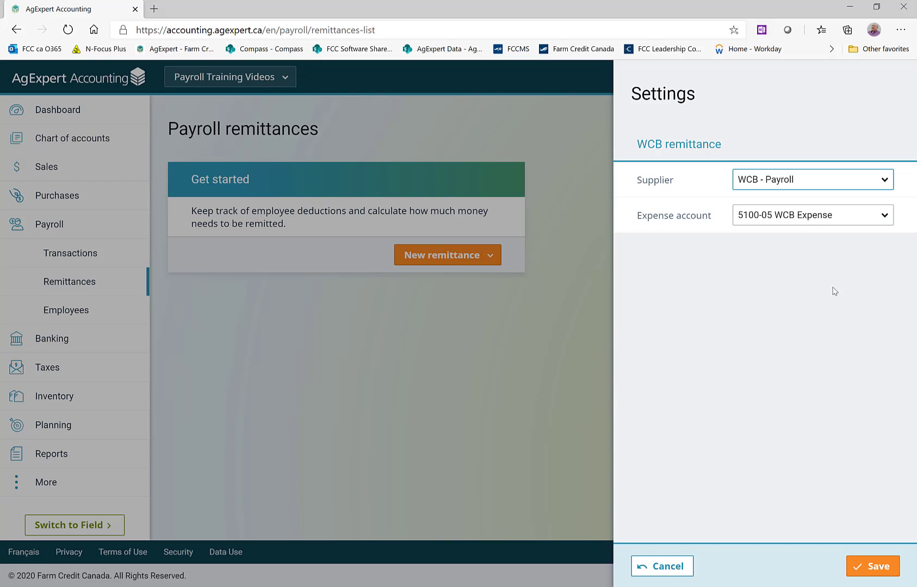
left_click(642, 570)
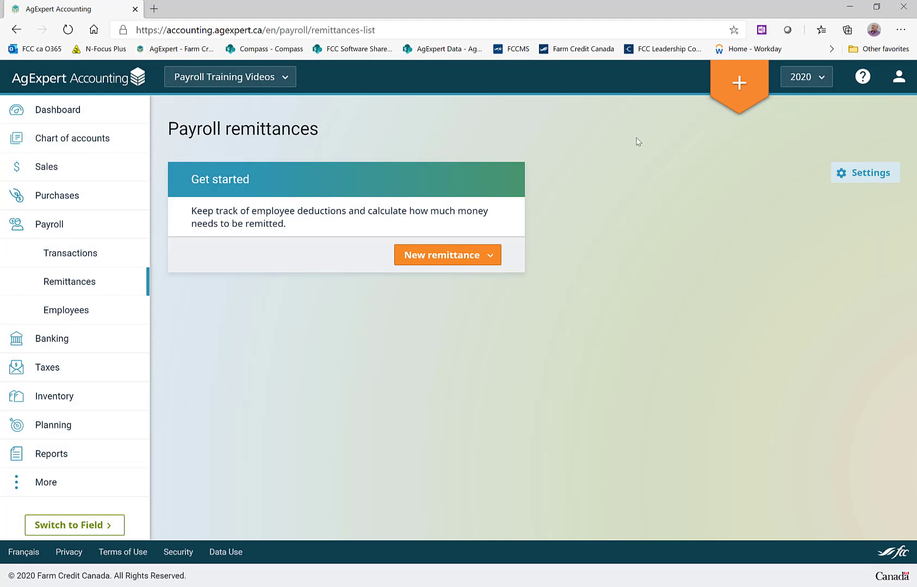
Save a $0.00 CRA source deductions remittance for January 1–31, 2020
left_click(490, 258)
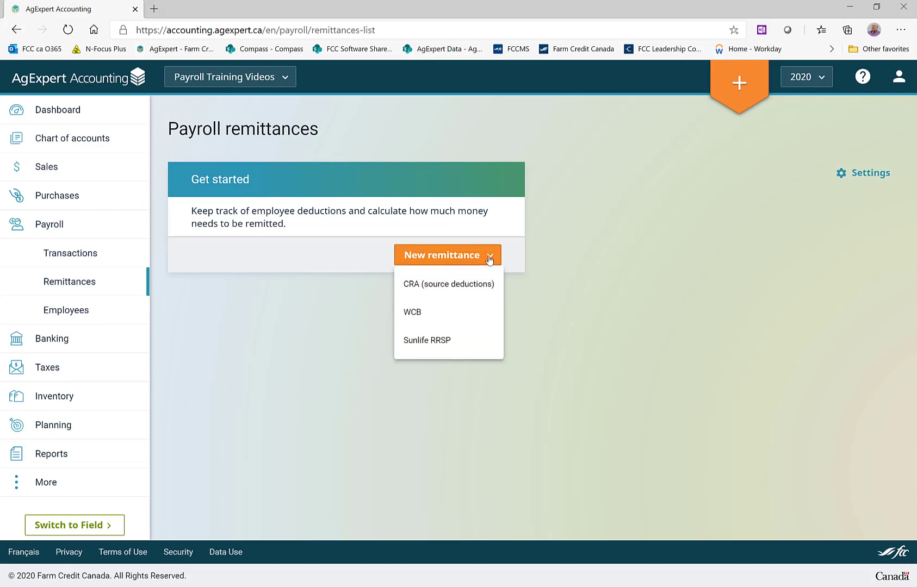
left_click(471, 289)
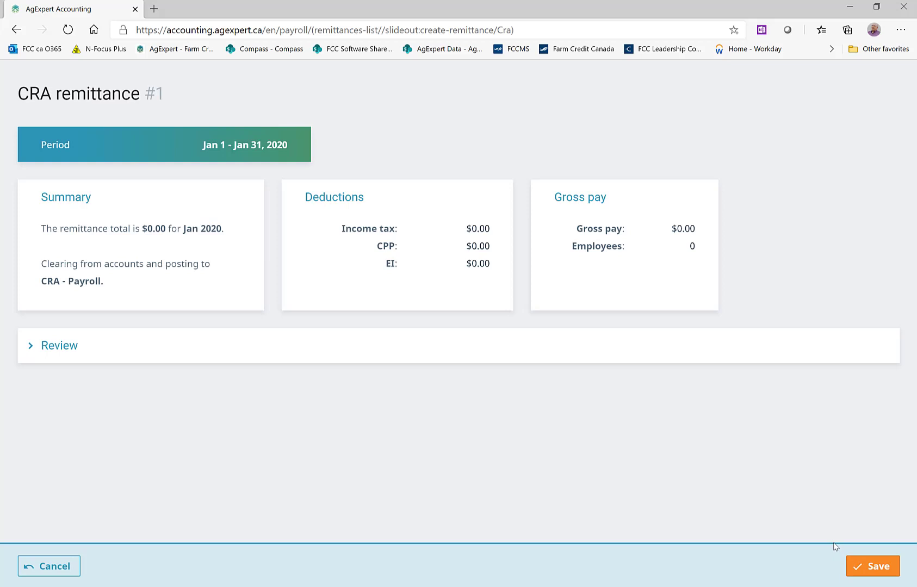
left_click(858, 568)
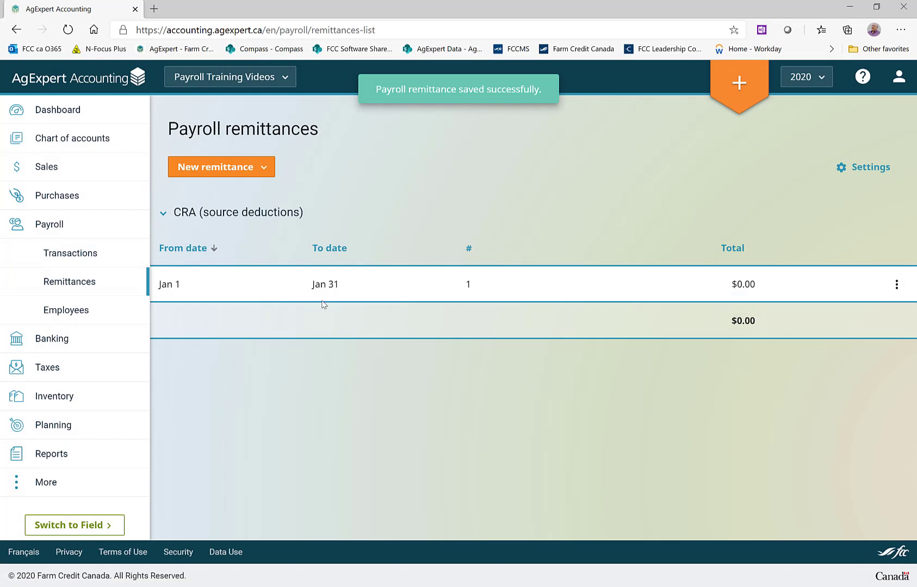
Save $0.00 CRA remittances for February, March and April 2020, then open January's remittance #1
left_click(261, 168)
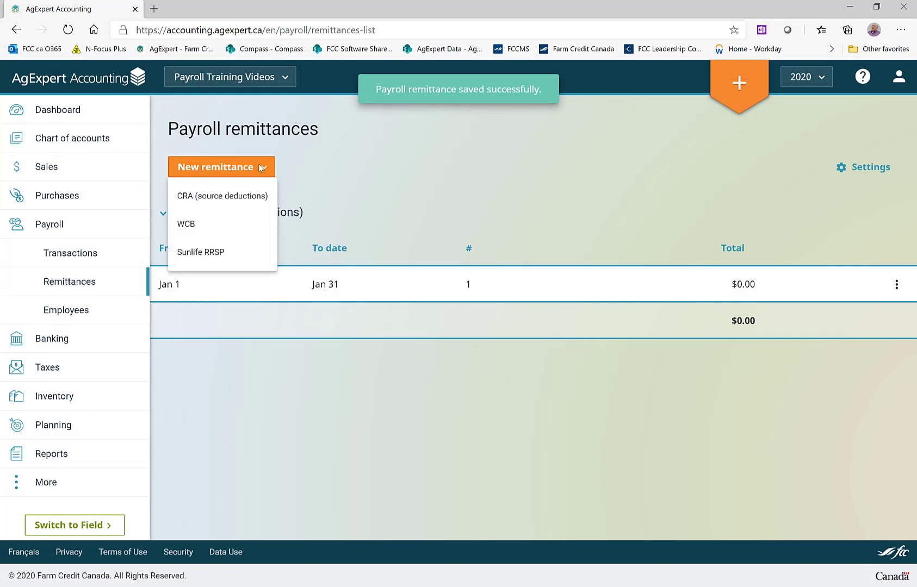
left_click(226, 196)
left_click(848, 564)
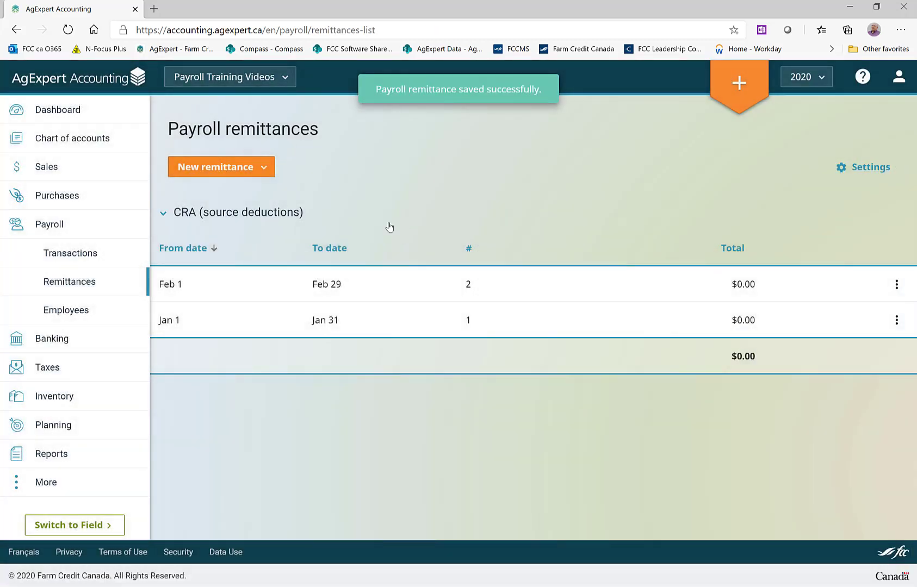
left_click(269, 169)
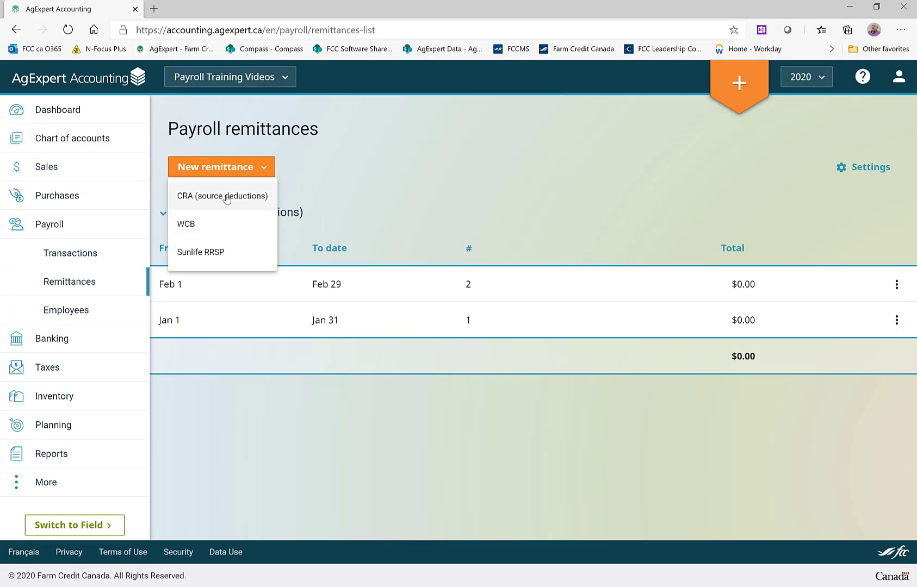
left_click(227, 197)
left_click(853, 565)
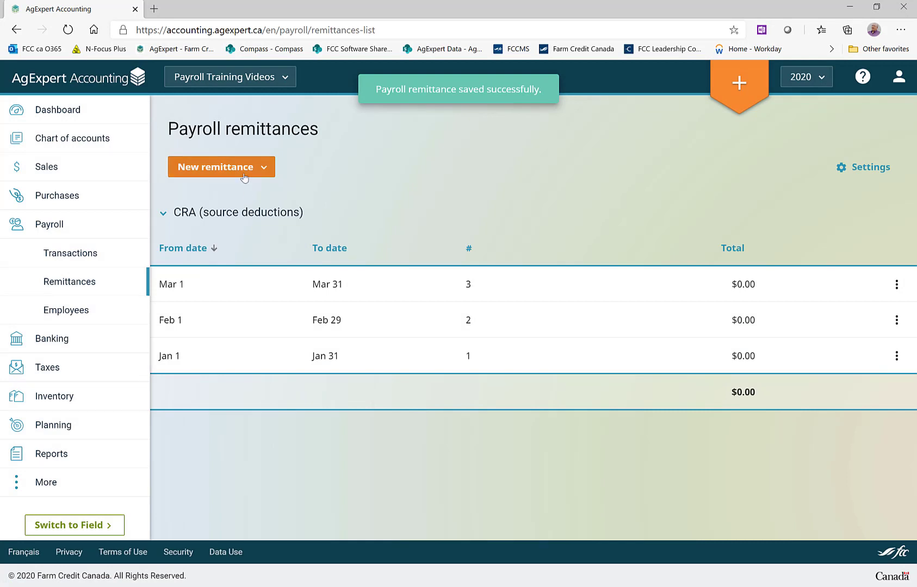
left_click(245, 172)
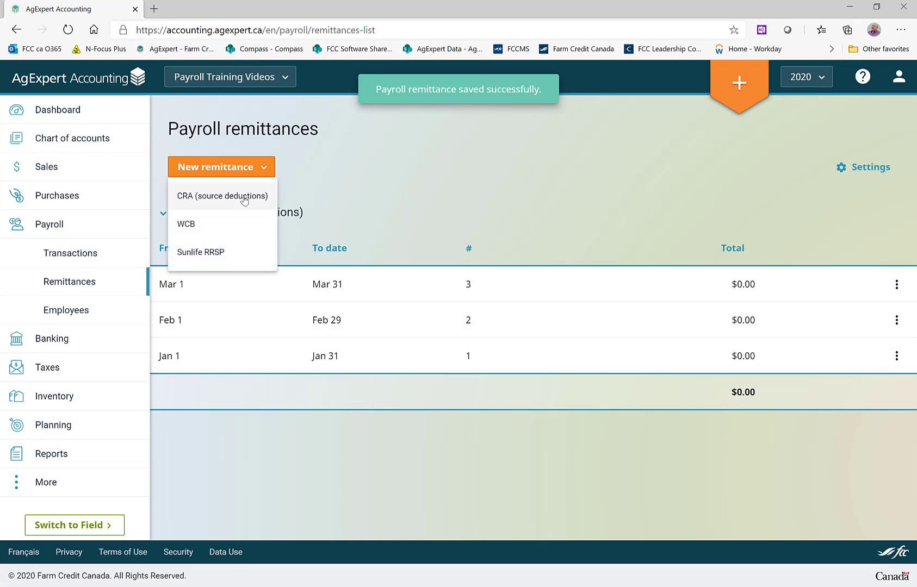
left_click(239, 195)
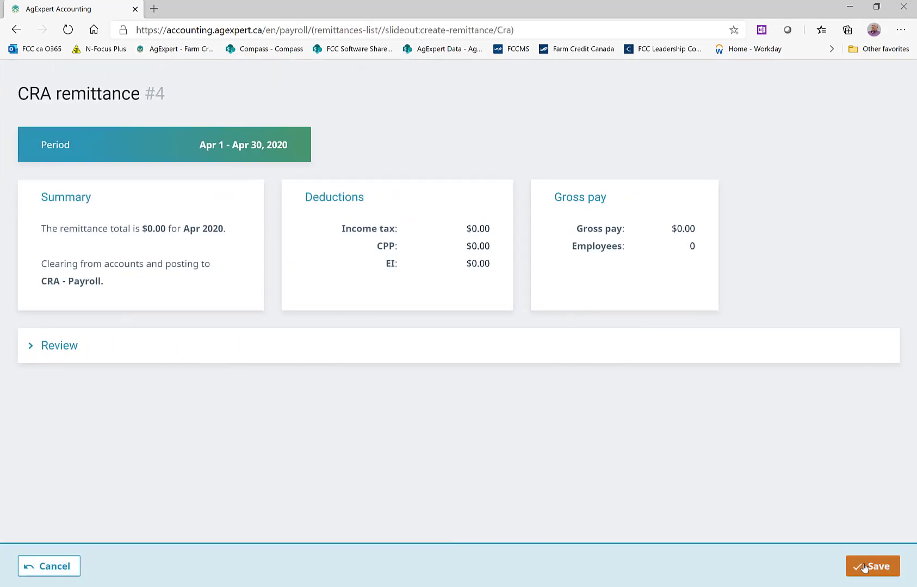
left_click(857, 565)
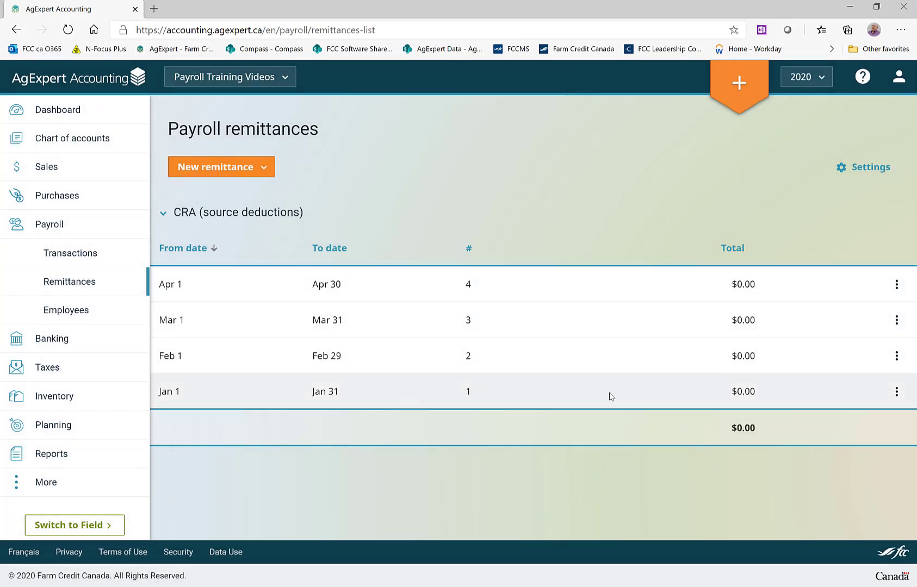
left_click(610, 395)
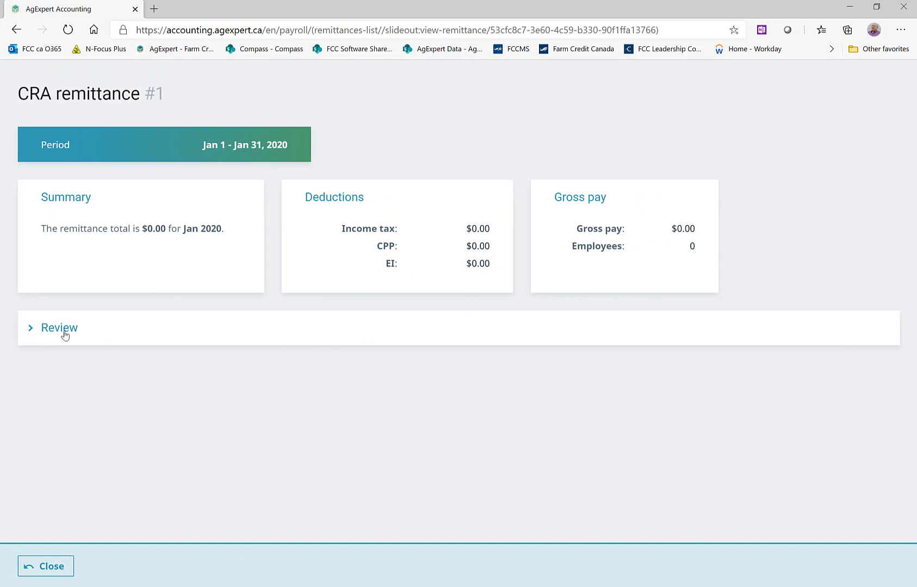
Confirm January's remittance review has no pay lines, then list the new remittance types
left_click(42, 328)
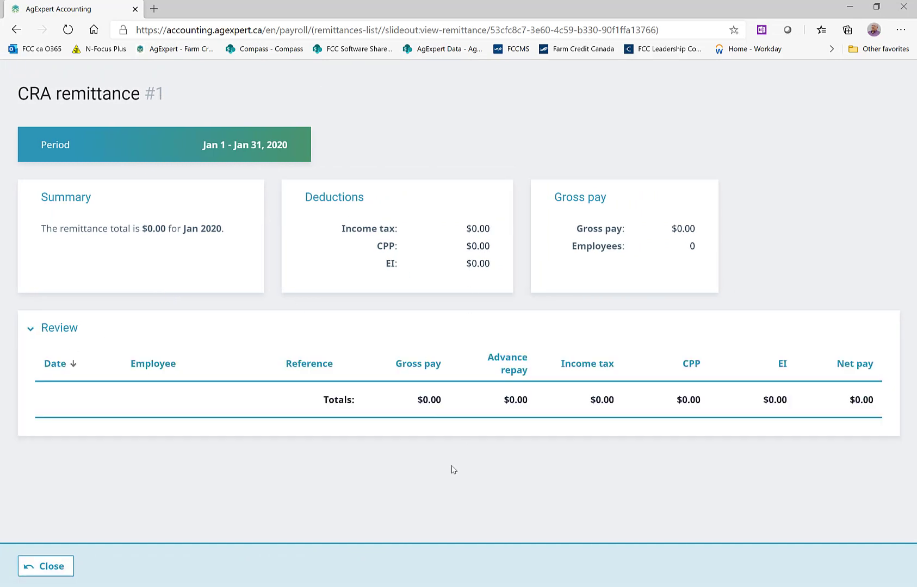
left_click(46, 566)
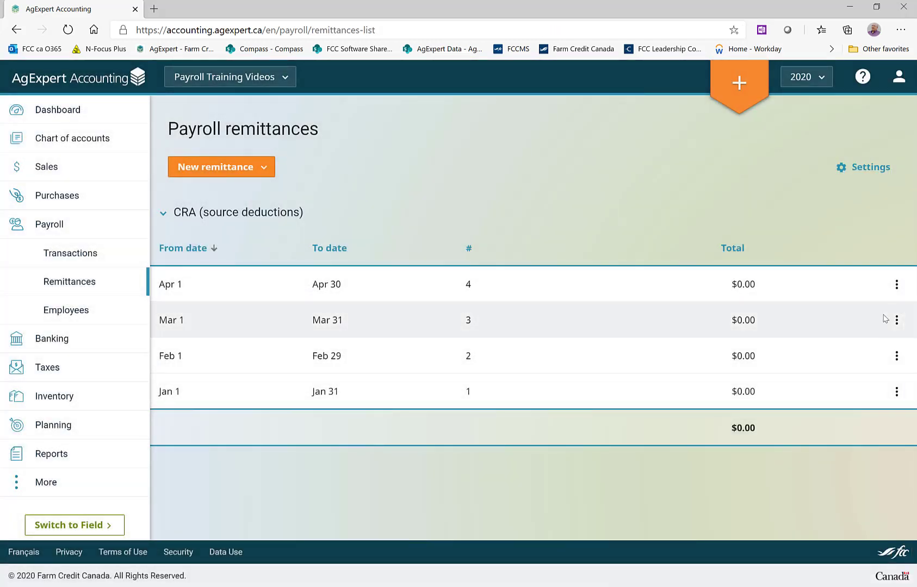
left_click(897, 292)
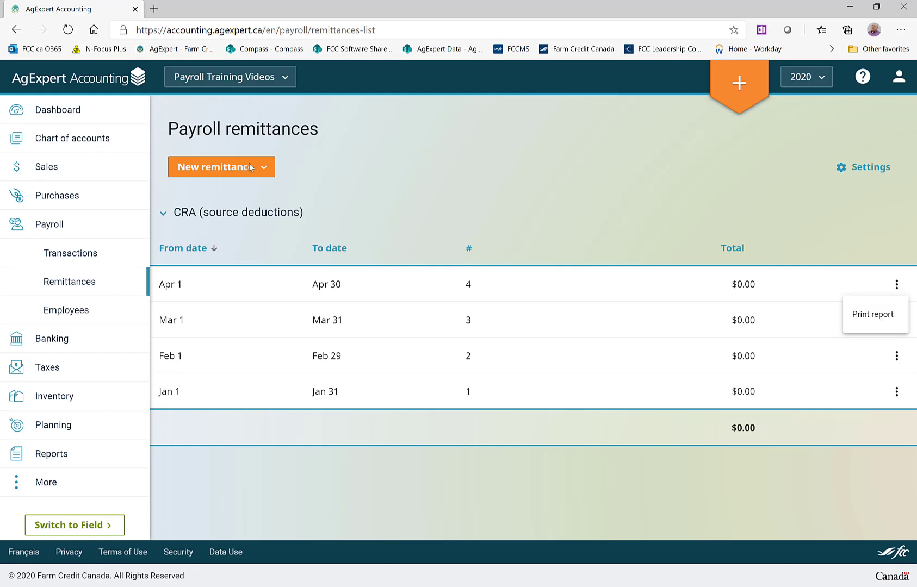
left_click(265, 170)
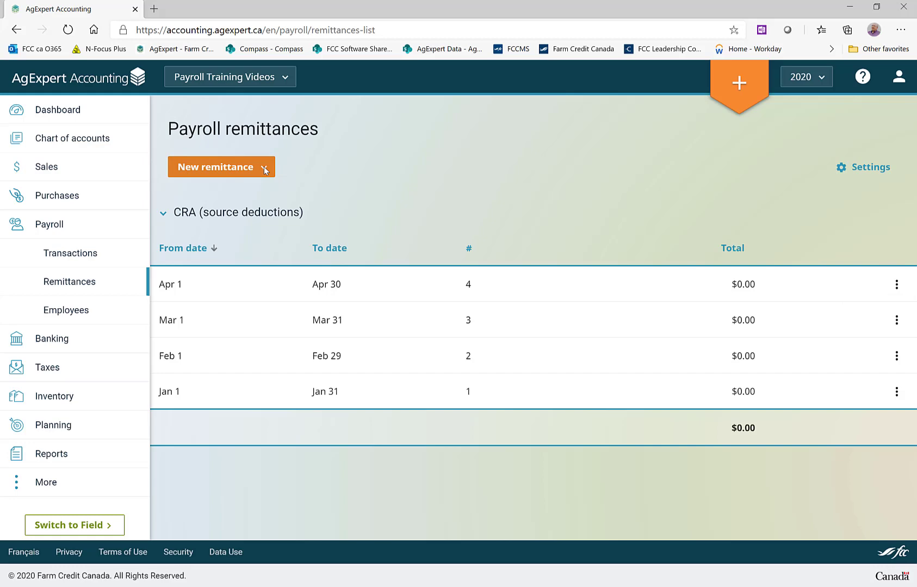
left_click(264, 170)
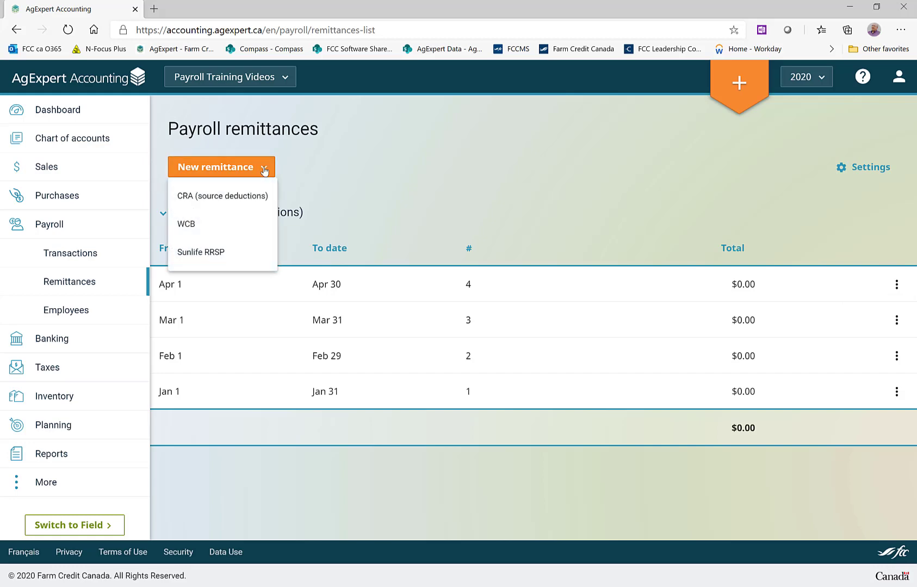
Save the May 1–31, 2020 CRA remittance of $1,988.50 after reviewing the three employees' lines
left_click(254, 200)
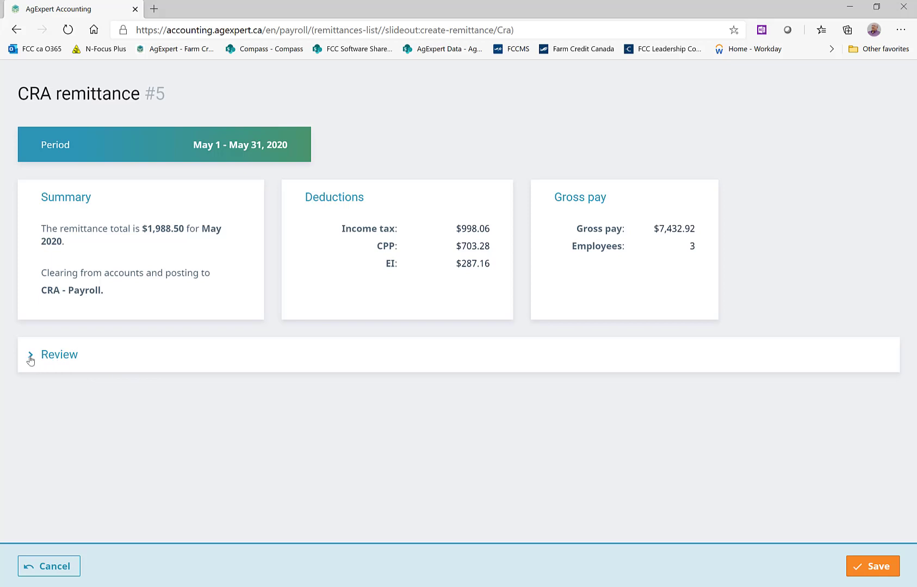
left_click(31, 357)
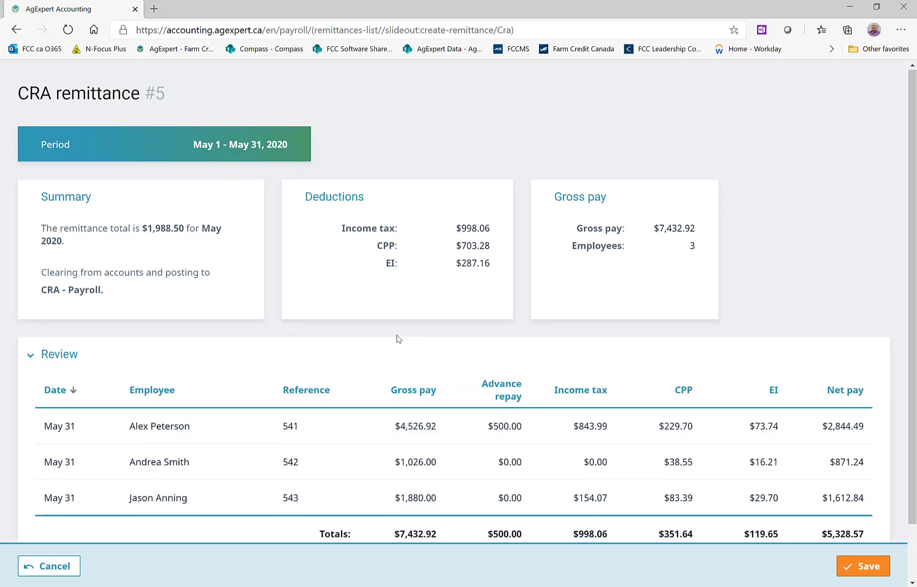
scroll(397, 339, "down", 2)
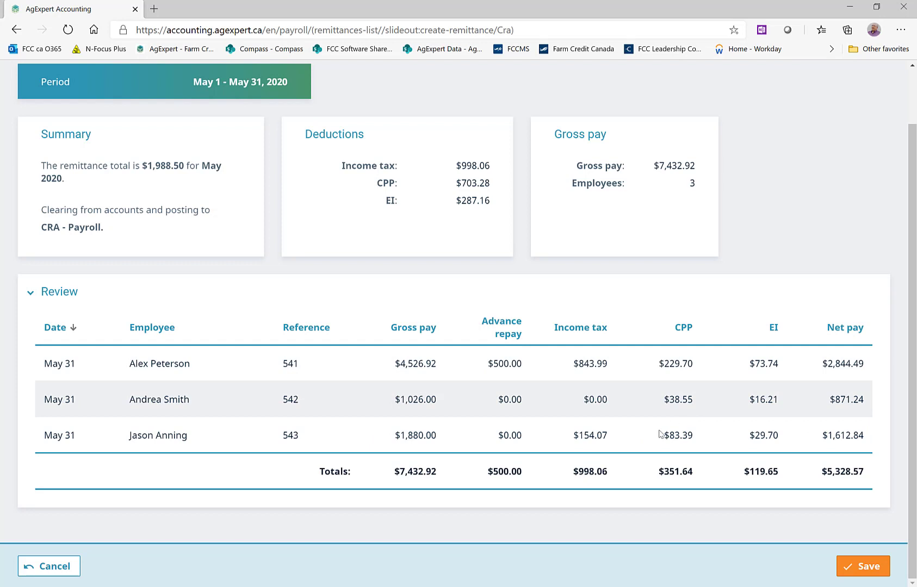
left_click(847, 568)
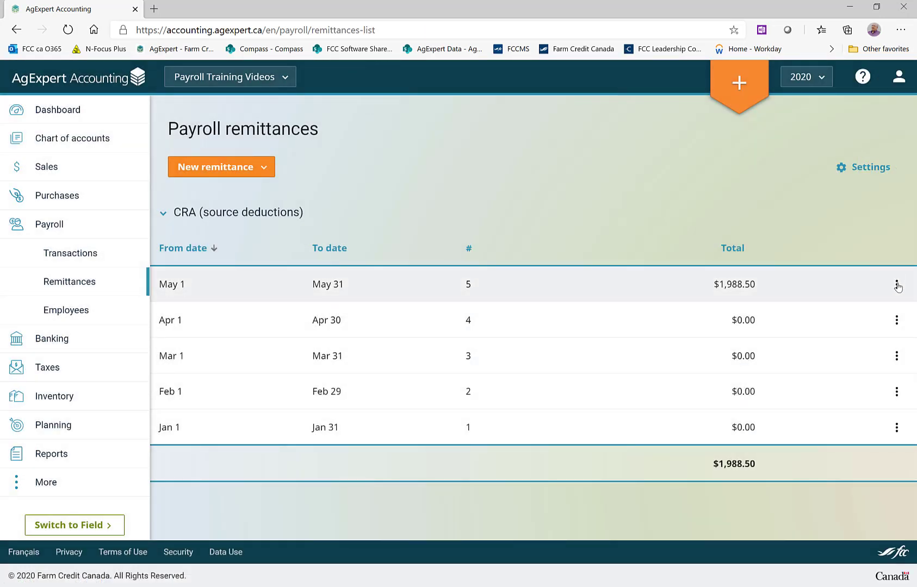
View the May CRA remittance posted to CRA - Payroll, then go to the Chart of accounts
left_click(897, 285)
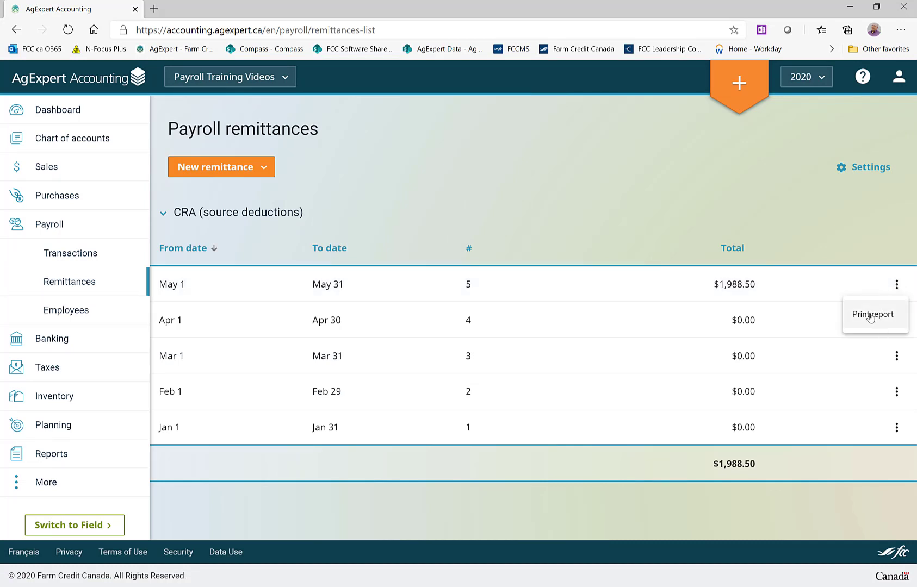
left_click(723, 282)
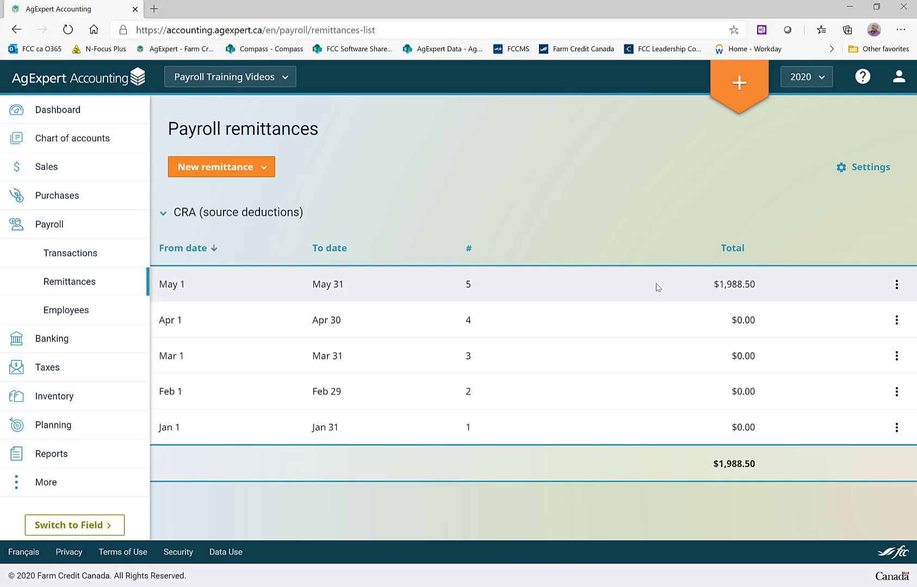
left_click(624, 290)
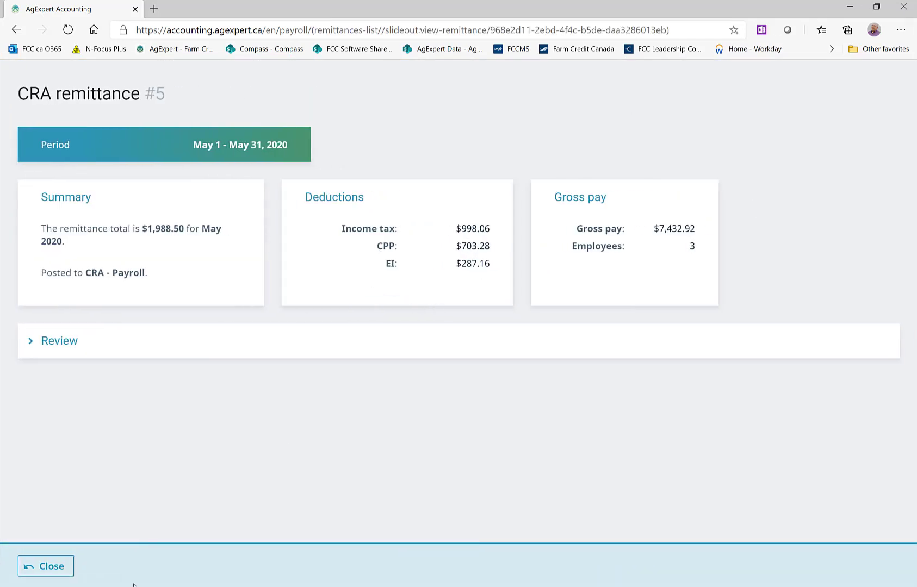
left_click(43, 569)
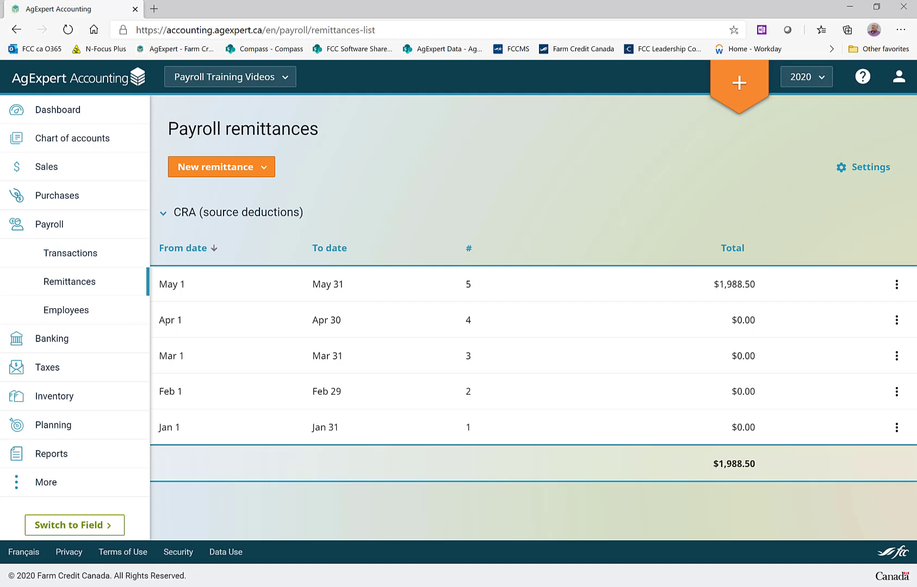
left_click(67, 137)
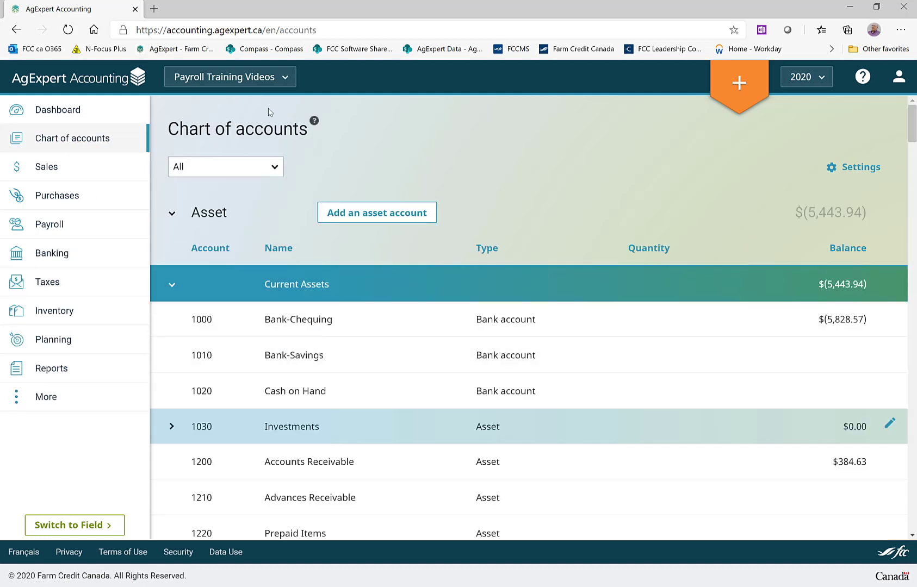
Filter the chart of accounts to Liability and expand 2310 Source Deductions Payable
left_click(271, 169)
left_click(245, 222)
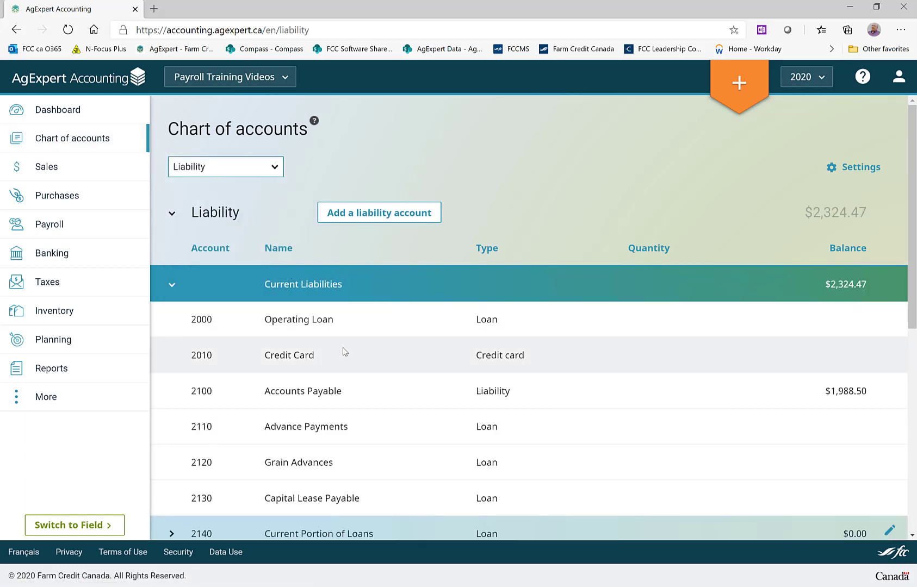
scroll(295, 246, "down", 6)
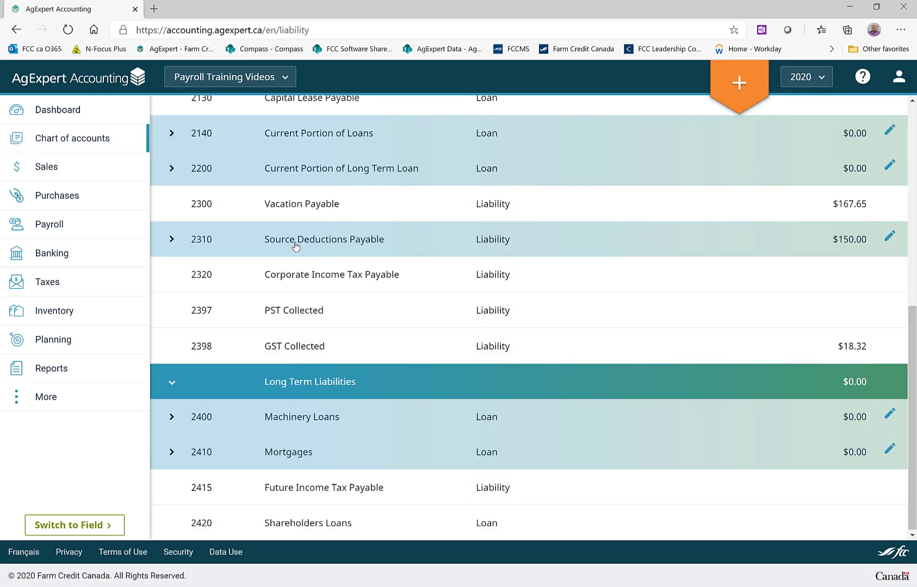
left_click(295, 246)
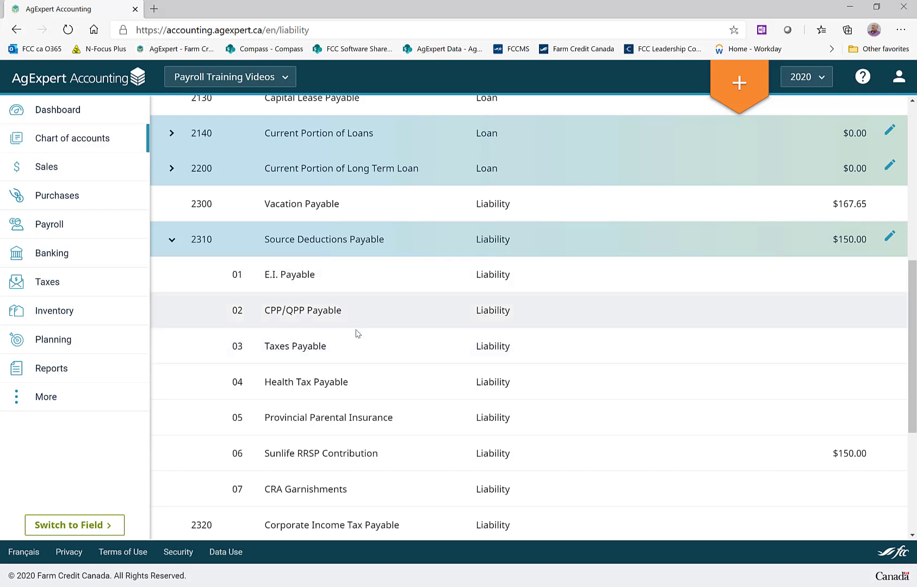
scroll(359, 333, "up", 5)
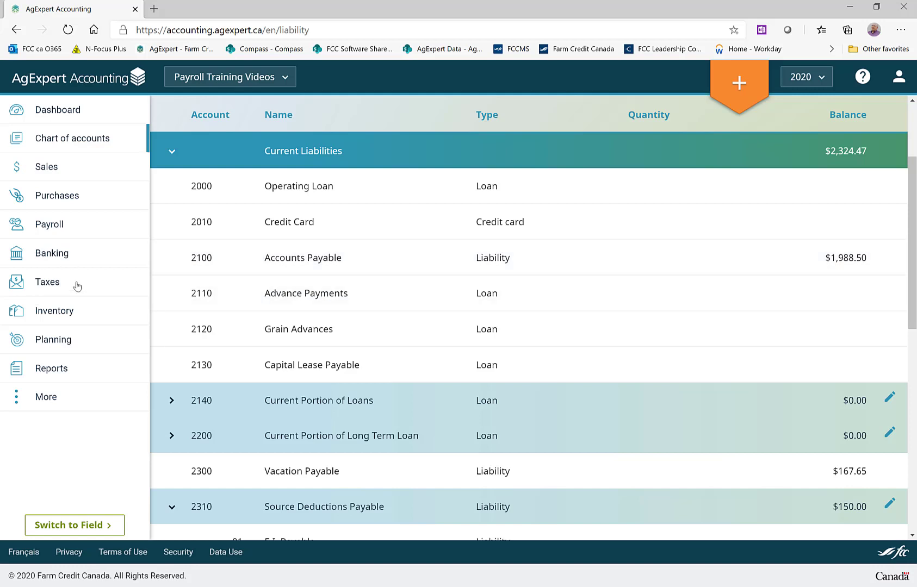
Start a new withdrawal from the Purchases transactions list
left_click(52, 197)
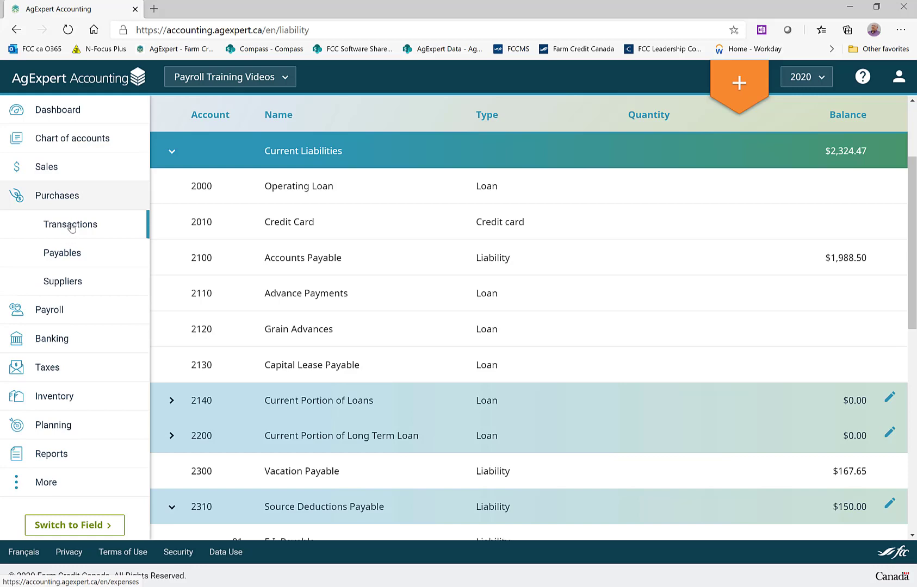
left_click(70, 226)
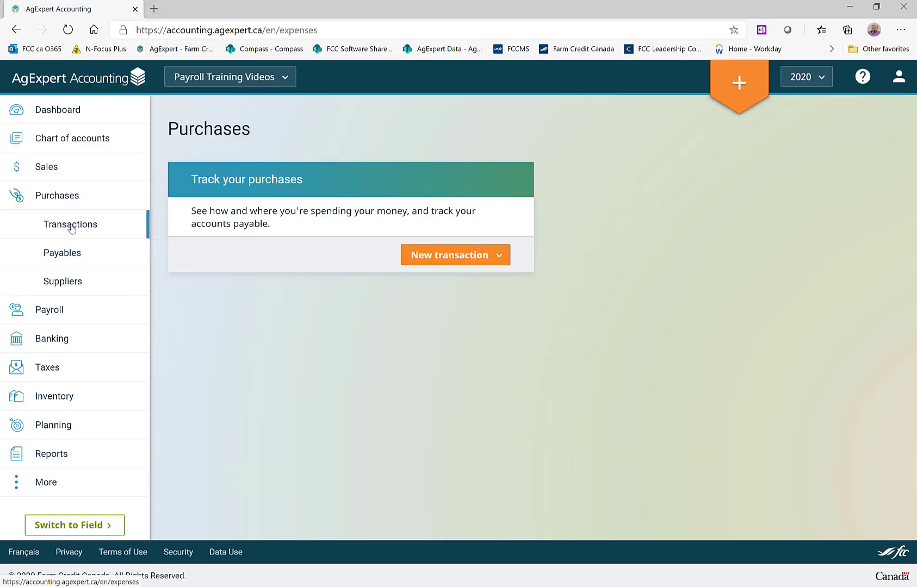
left_click(485, 261)
left_click(440, 288)
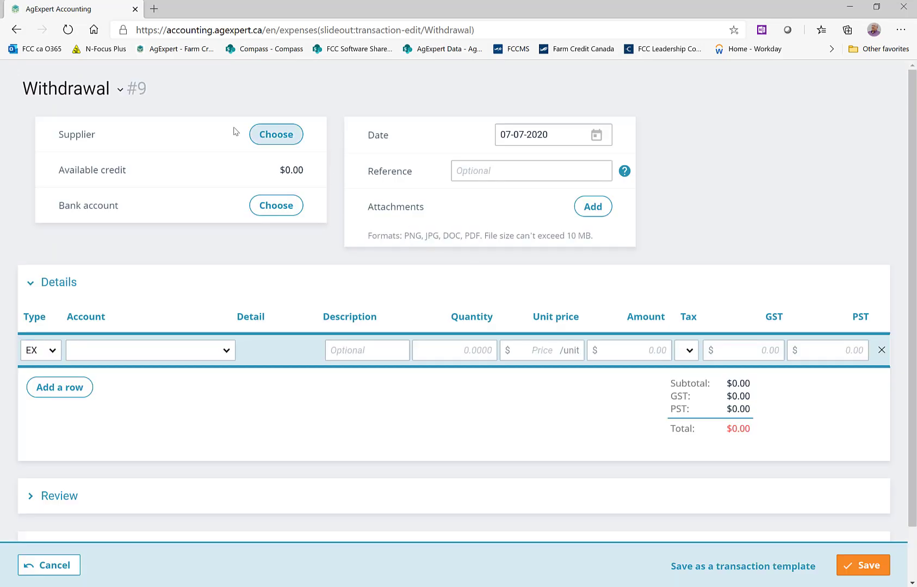
Set the withdrawal's supplier to CRA - Payroll and bank account to 1000-01 Bank-Chequing
left_click(273, 142)
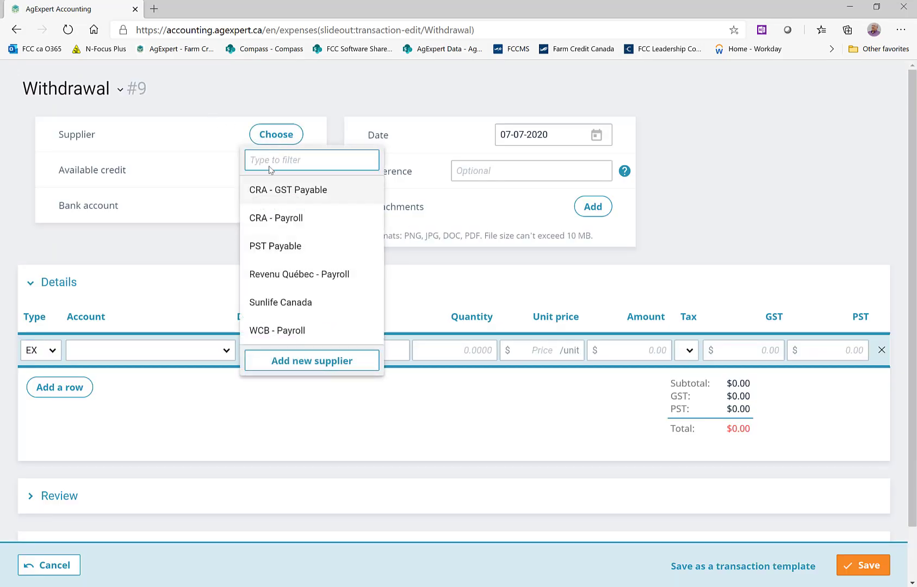
left_click(277, 219)
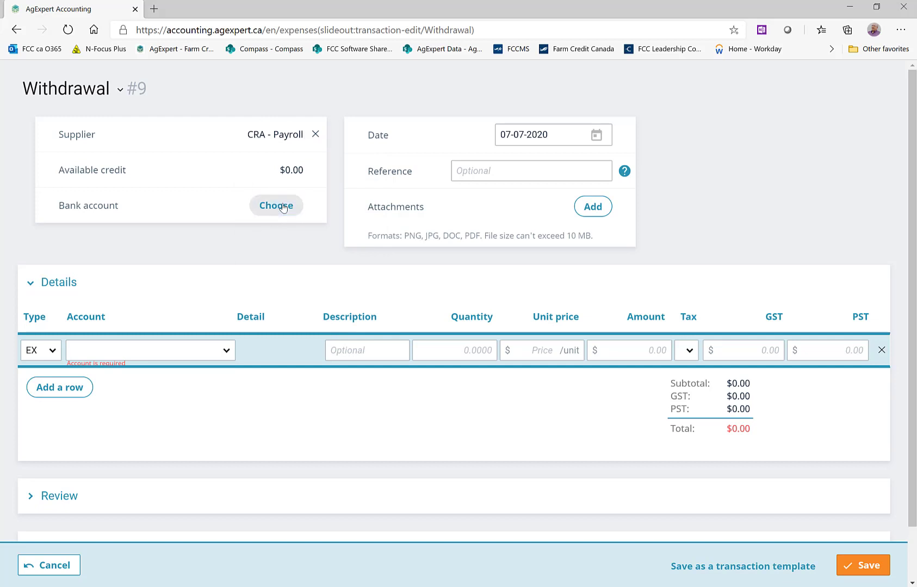
left_click(292, 208)
left_click(310, 262)
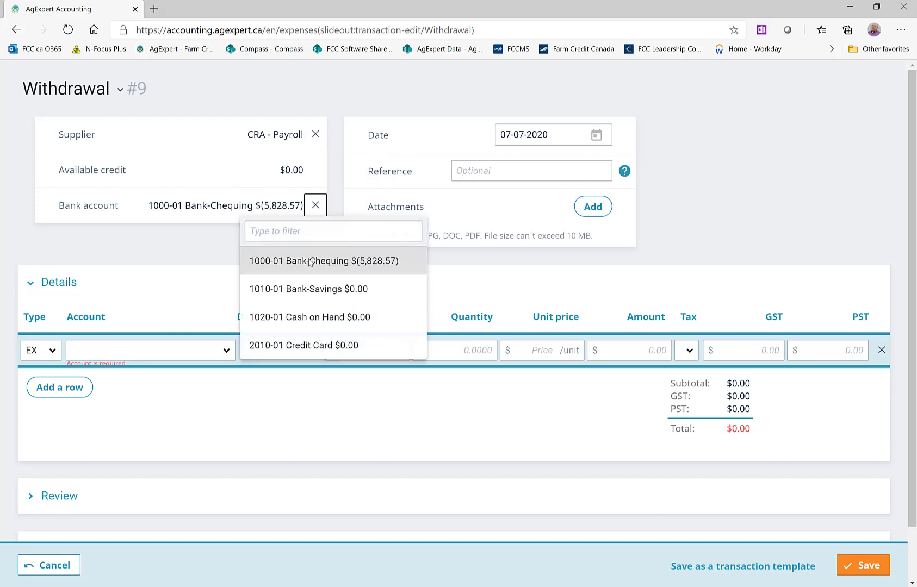
left_click(490, 171)
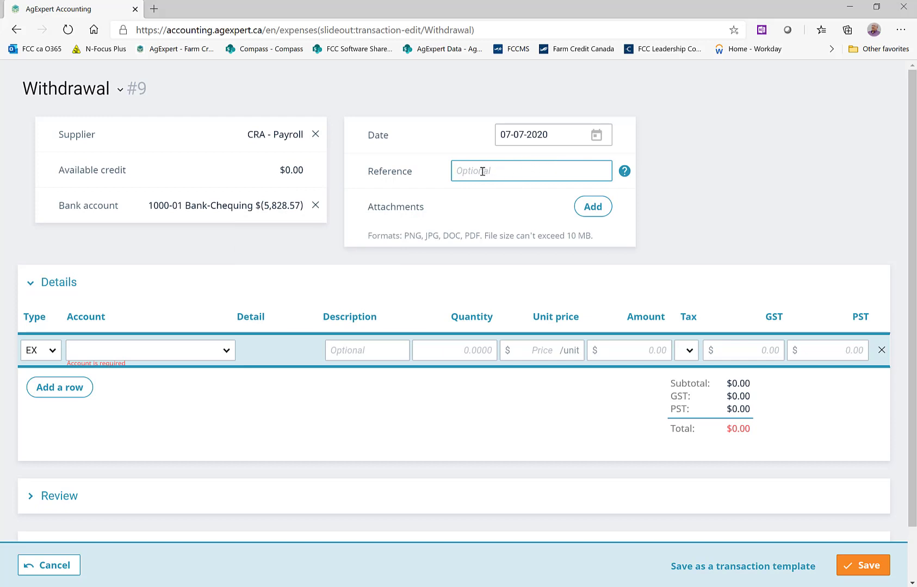
left_click(596, 135)
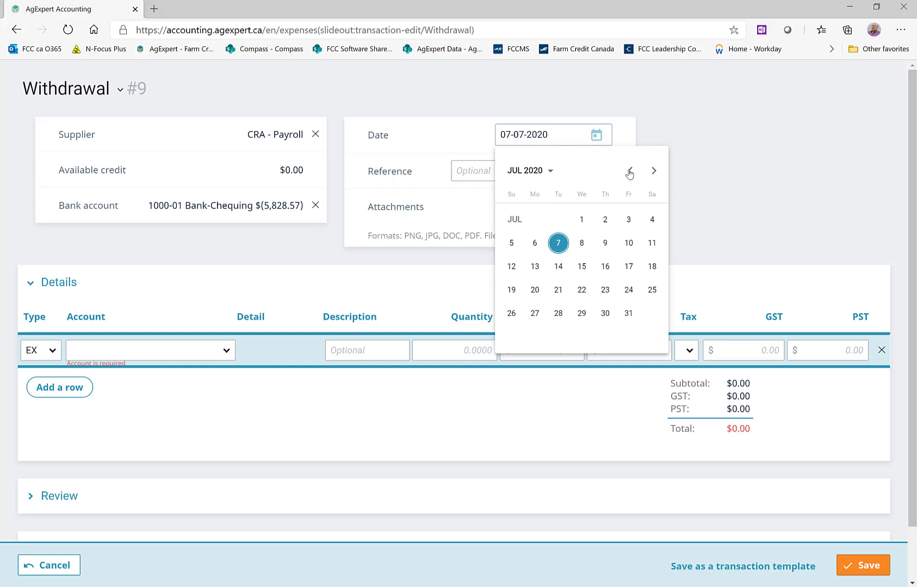
Date the withdrawal June 15, 2020
left_click(631, 172)
left_click(631, 172)
left_click(654, 171)
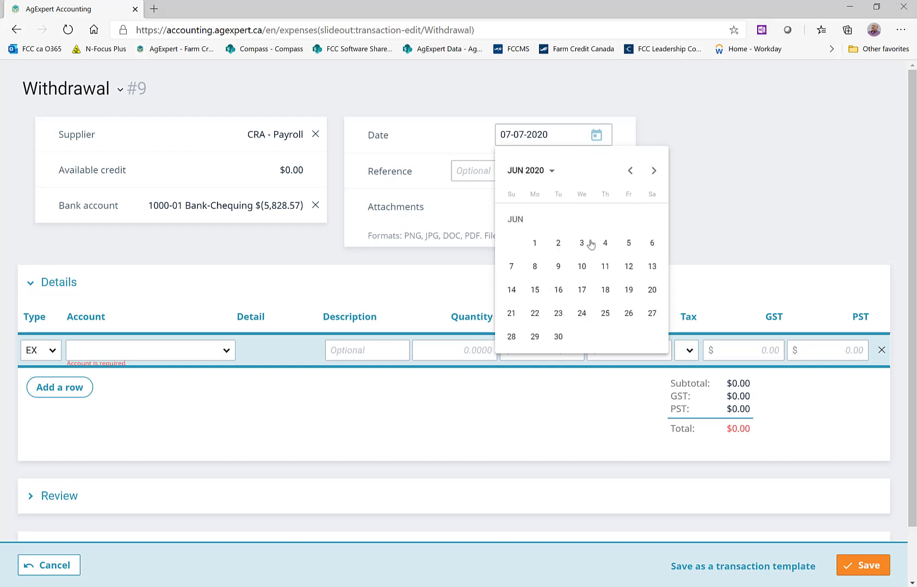
left_click(534, 289)
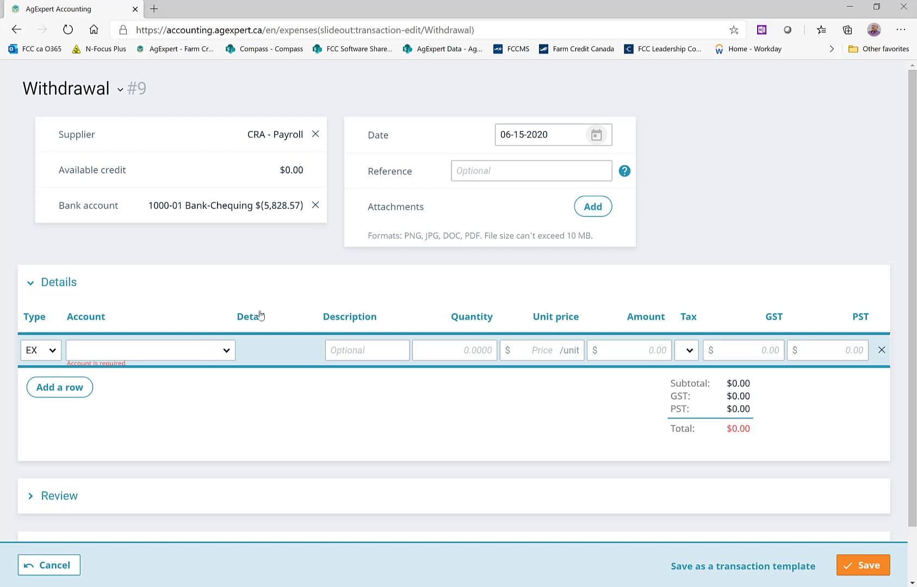
left_click(48, 350)
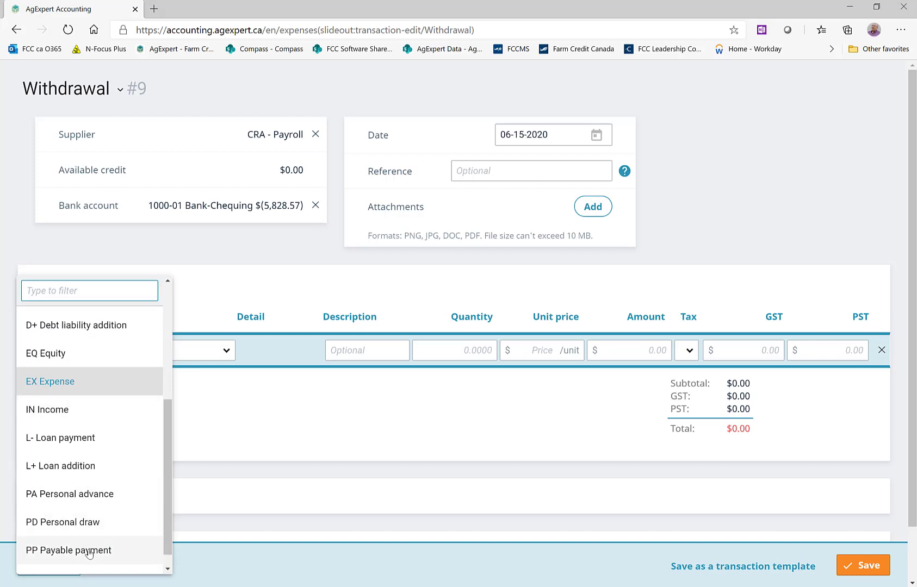
Make the line a PP Payable payment against the 2020-05-31 $1,988.50 payable
left_click(91, 551)
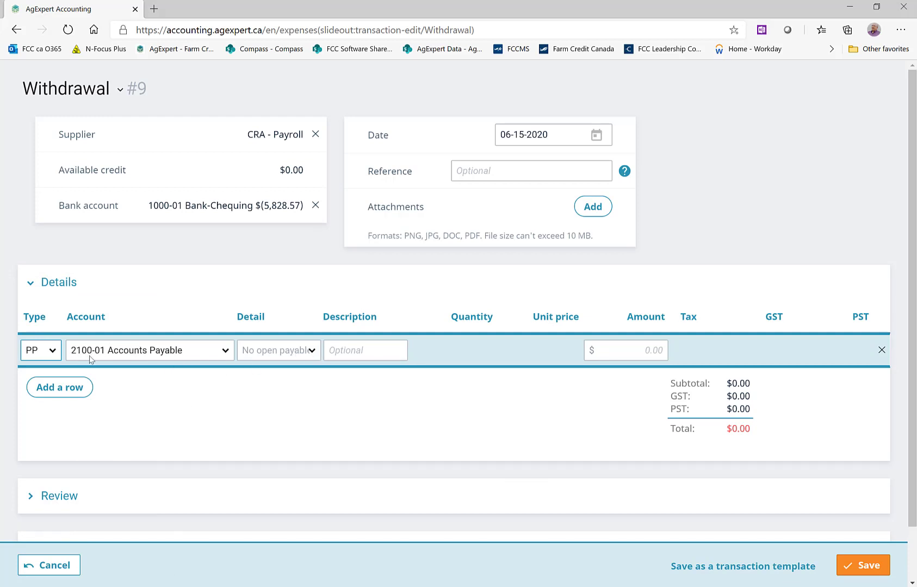
left_click(313, 354)
left_click(313, 354)
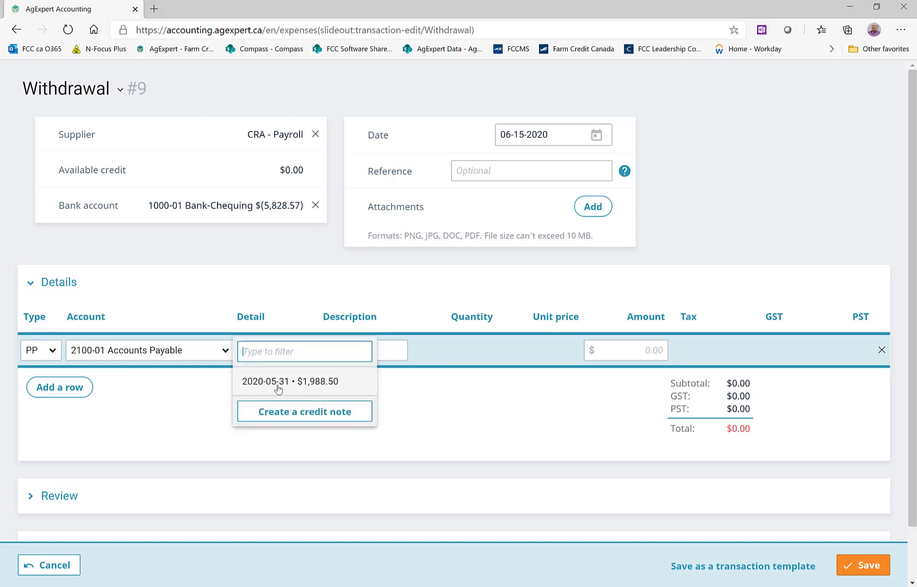
left_click(316, 387)
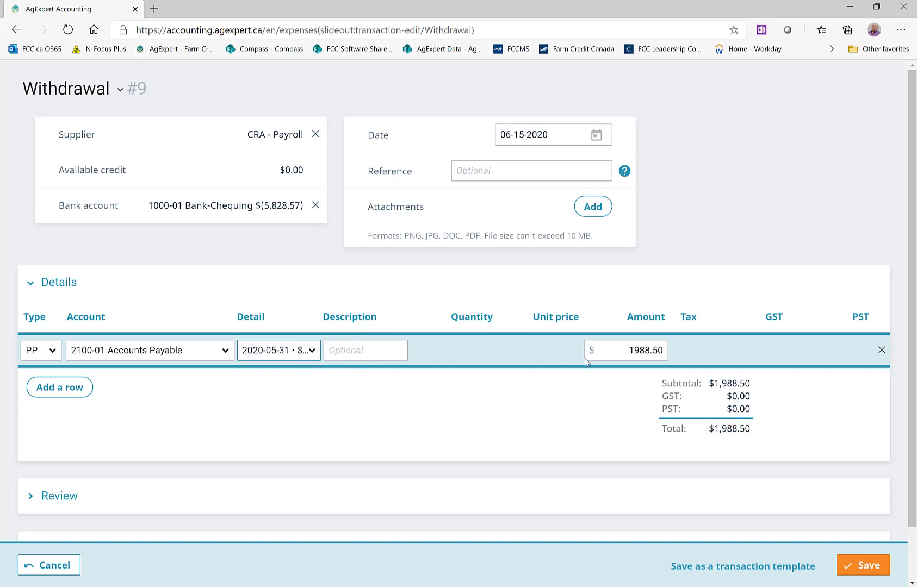
Describe the line as 'May paycheque' and save the withdrawal
left_click(372, 349)
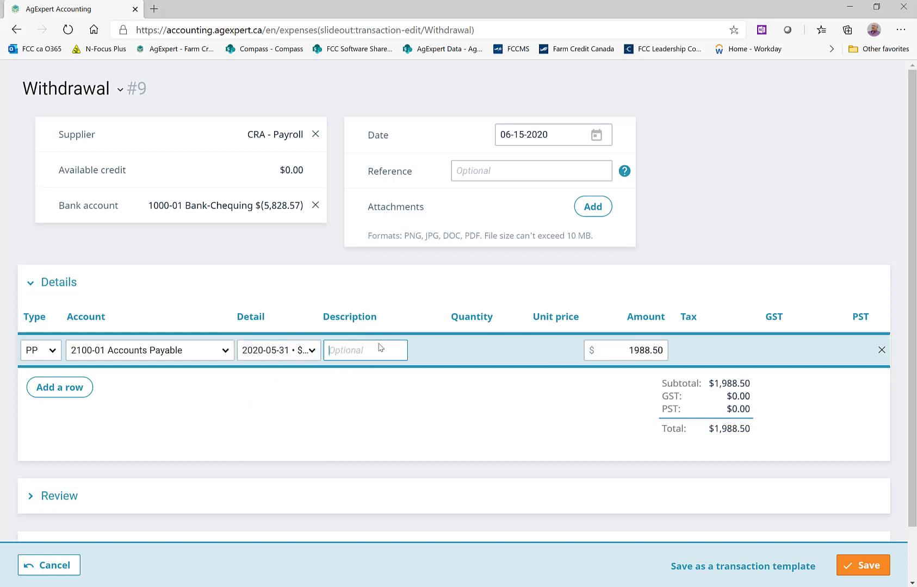
type("May paycheques")
left_click(844, 568)
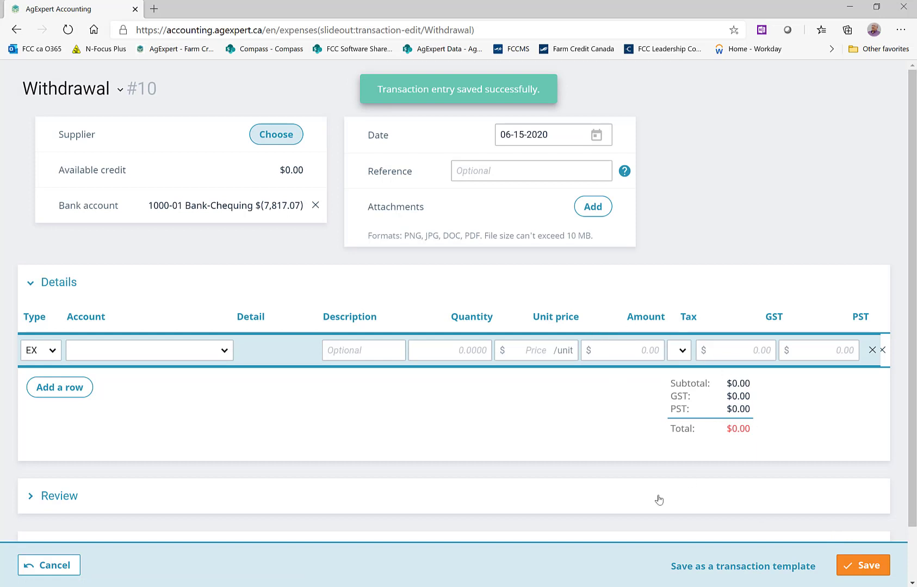
left_click(46, 568)
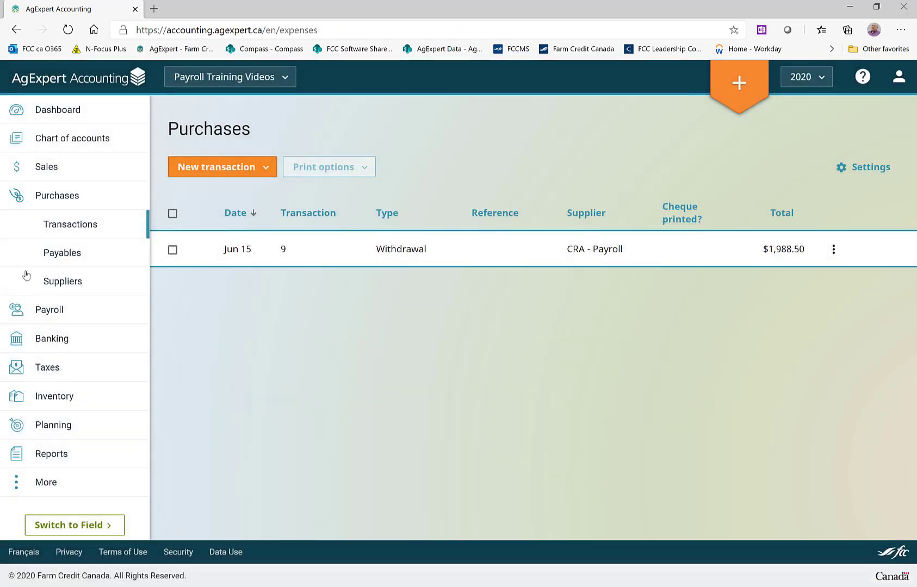
Confirm Accounts Payable carries no balance among the Liability accounts, then return to the Payroll list
left_click(84, 142)
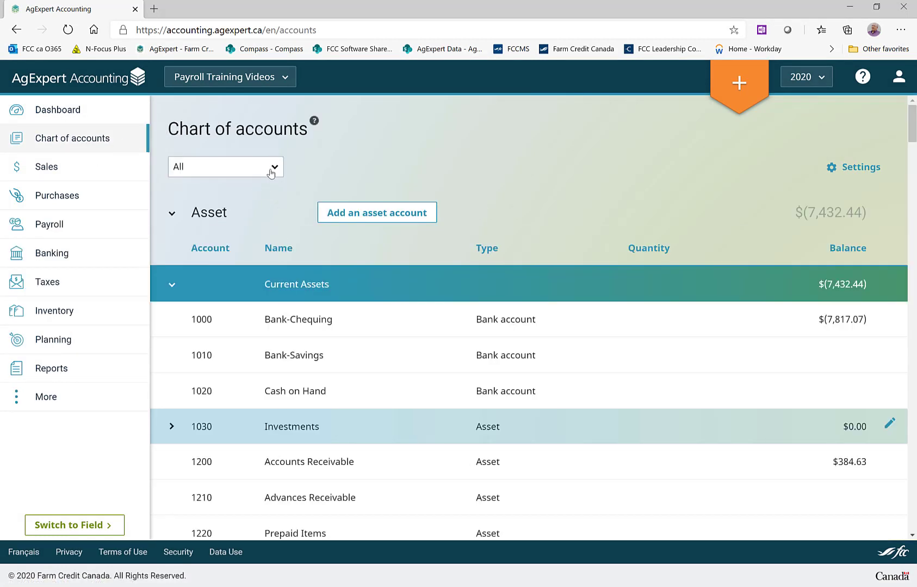
left_click(266, 173)
left_click(220, 224)
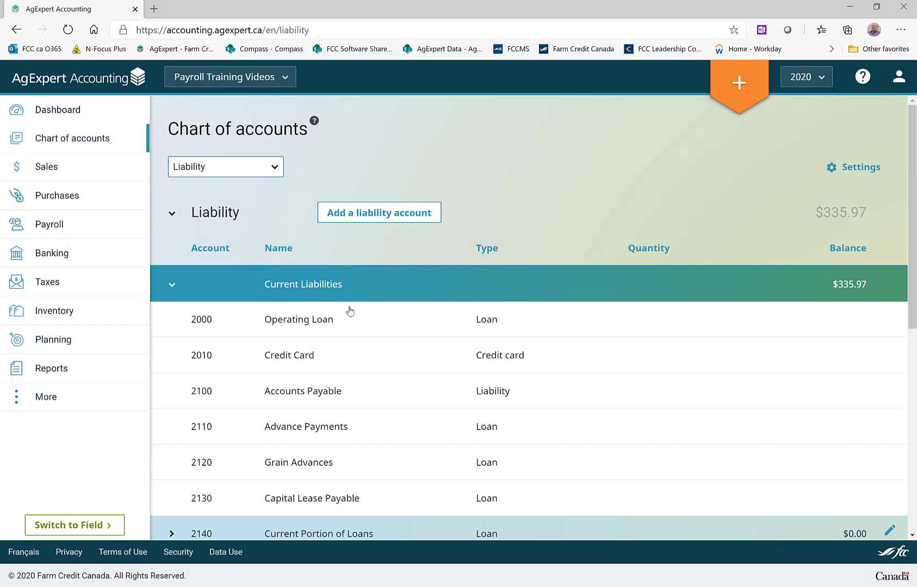
left_click(336, 392)
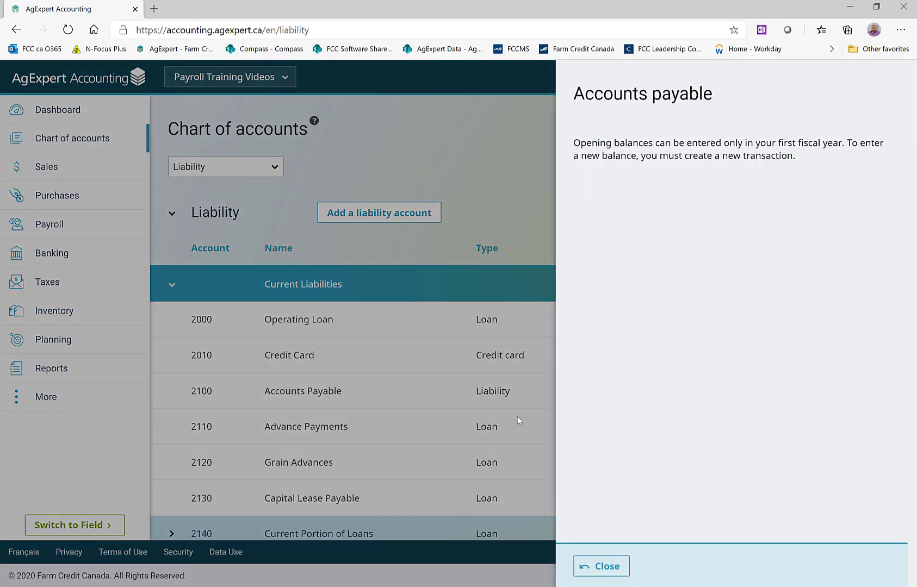
left_click(609, 571)
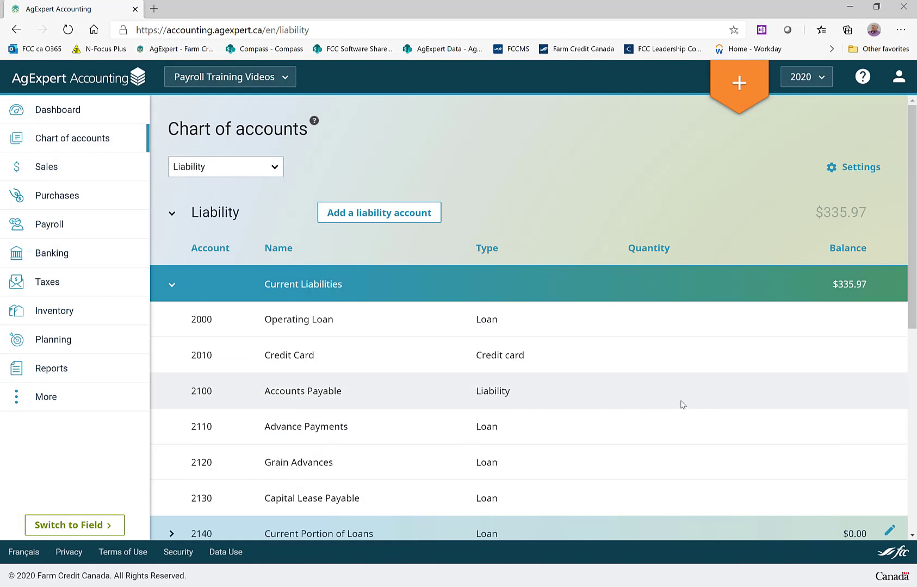
left_click(122, 227)
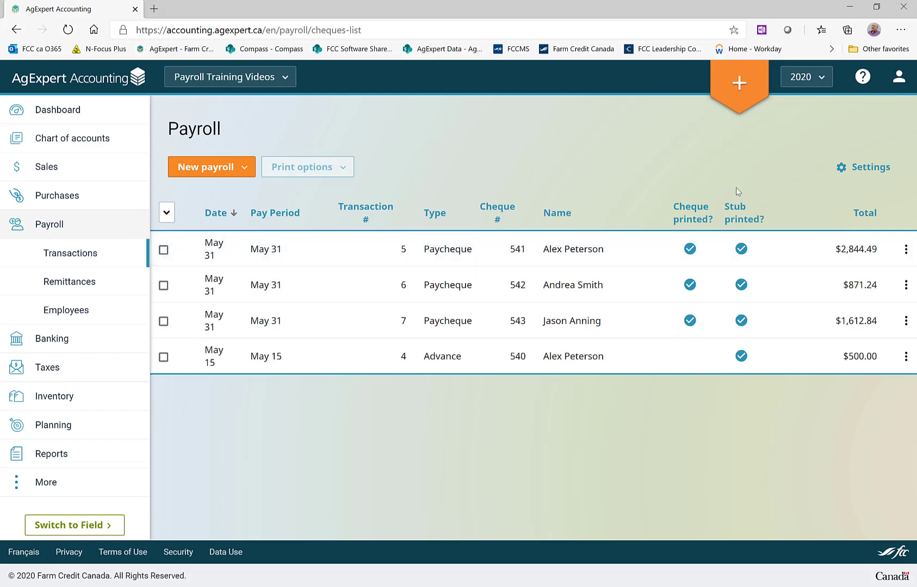
Show the Help menu with Online Community, support e-mail, phone and What's new options
left_click(867, 81)
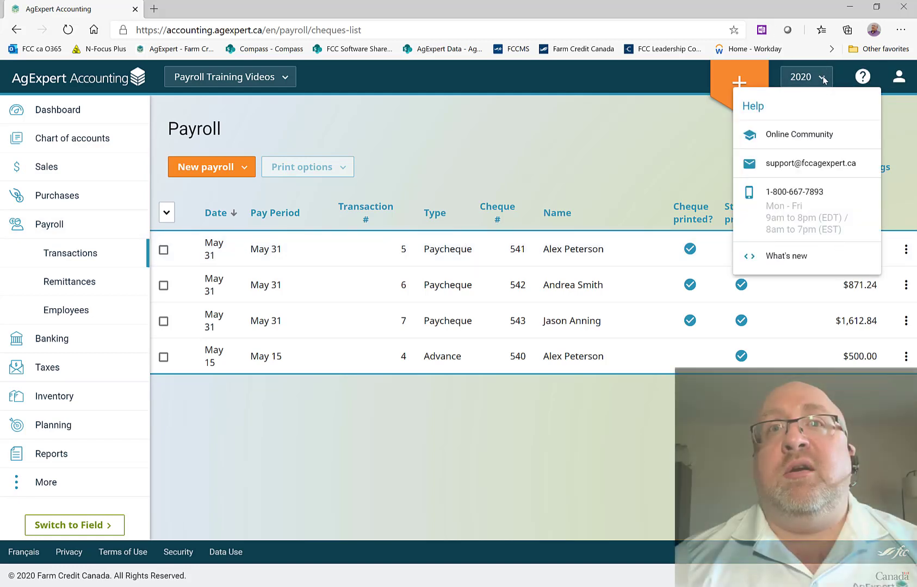